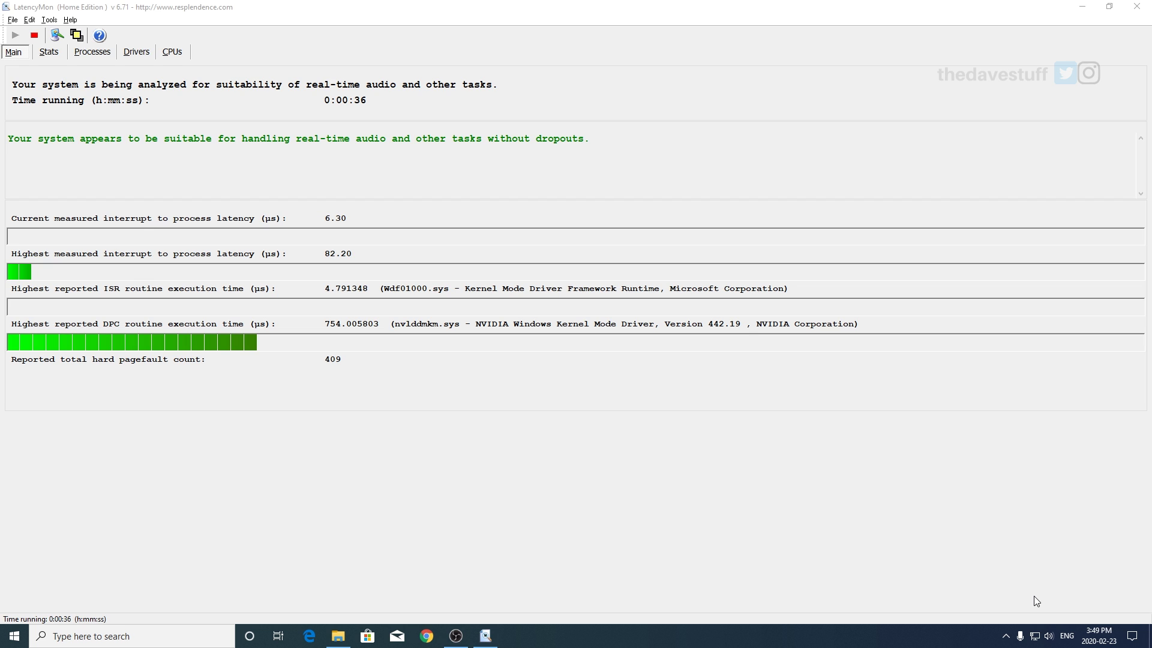
Step: Search Google in Chrome for 'msi utility v2'
left_click(427, 636)
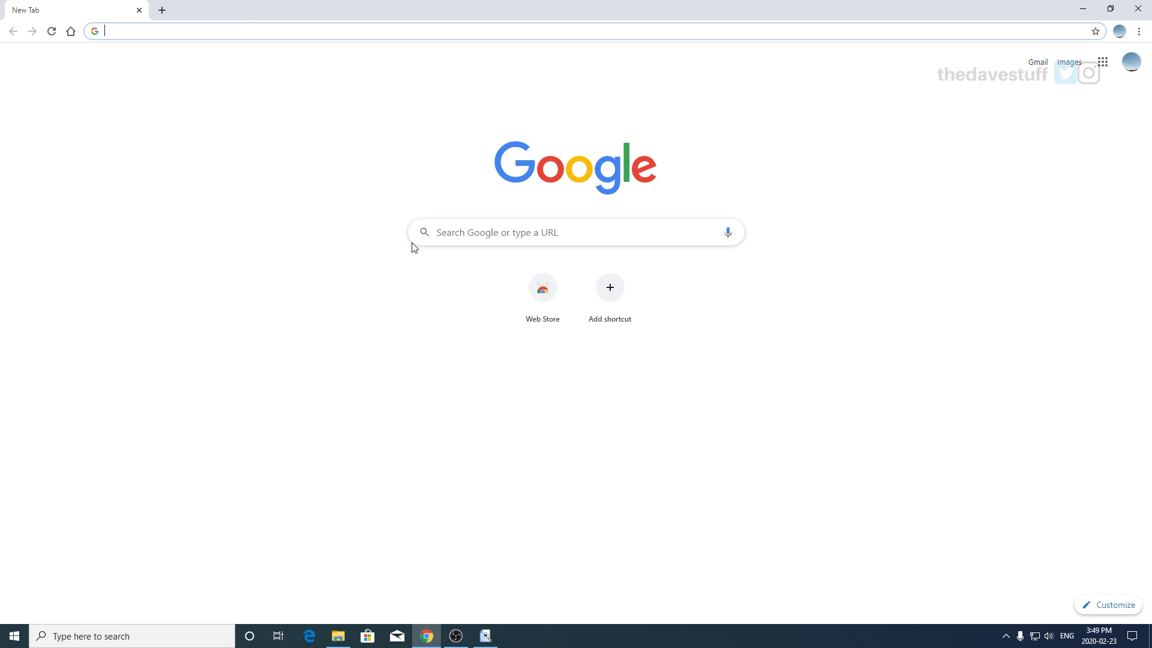
left_click(467, 238)
type("msi")
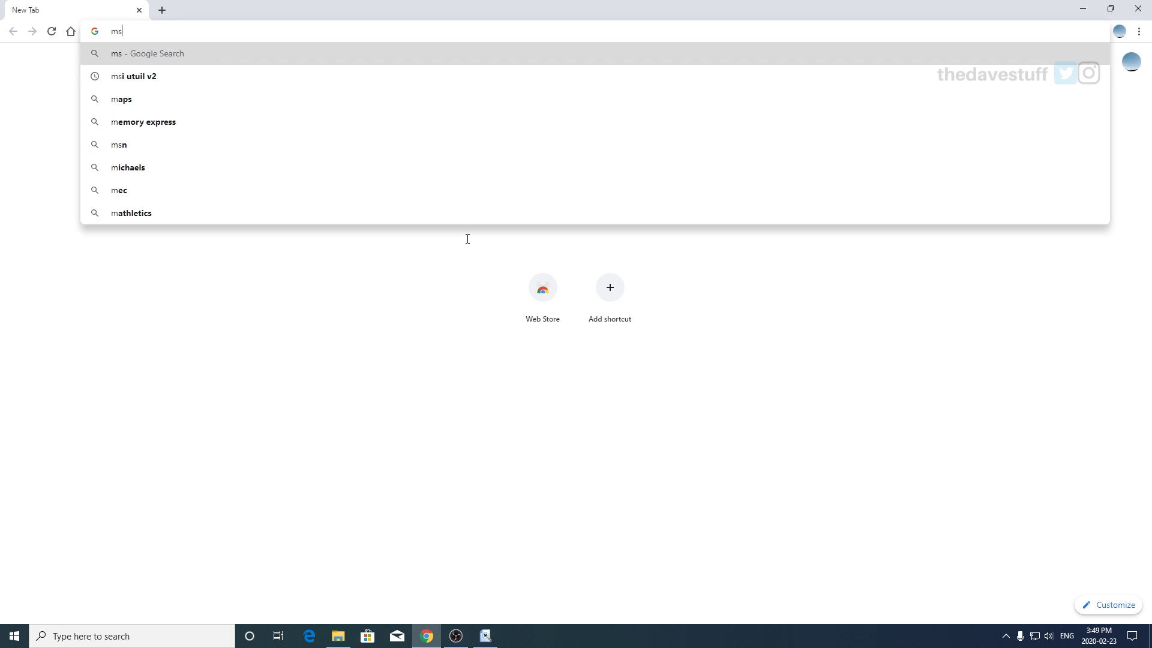
key("Down")
key("Down")
key("Return")
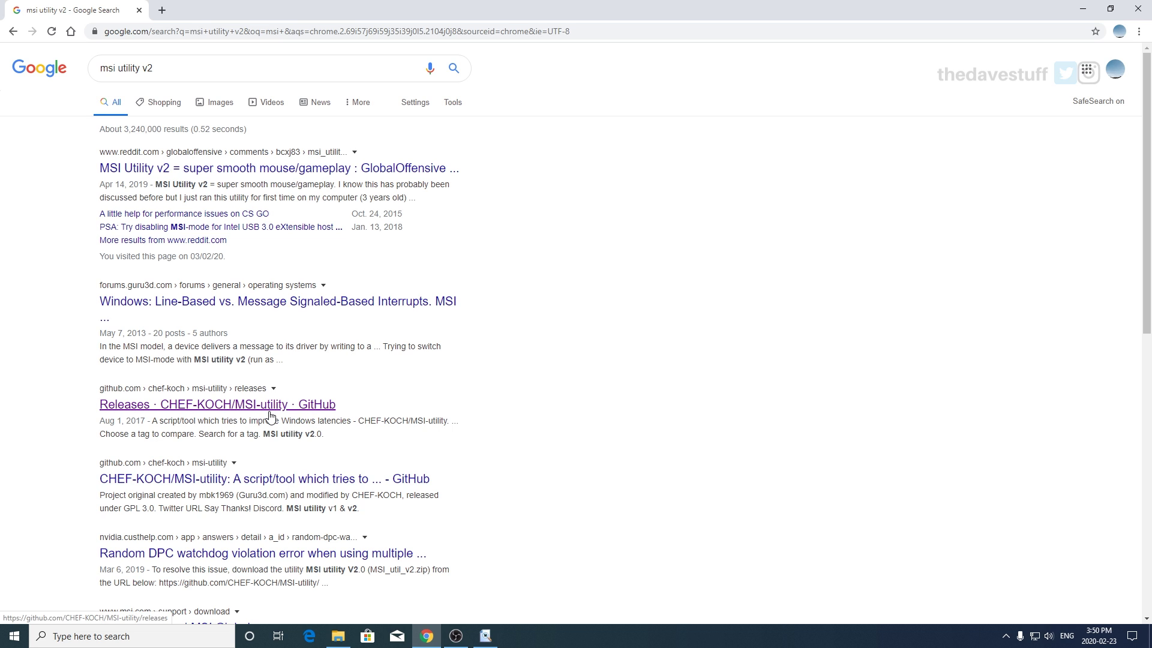
Step: Open the CHEF-KOCH/MSI-utility GitHub repository's 2 releases page, then close Chrome
left_click(270, 480)
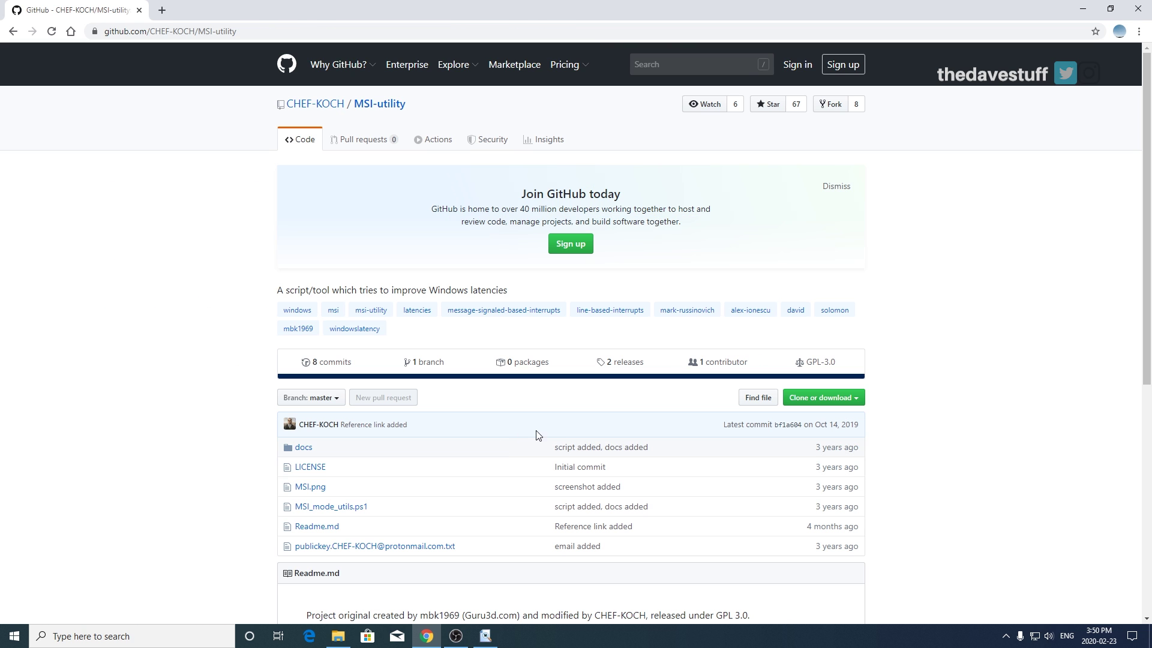
left_click(621, 362)
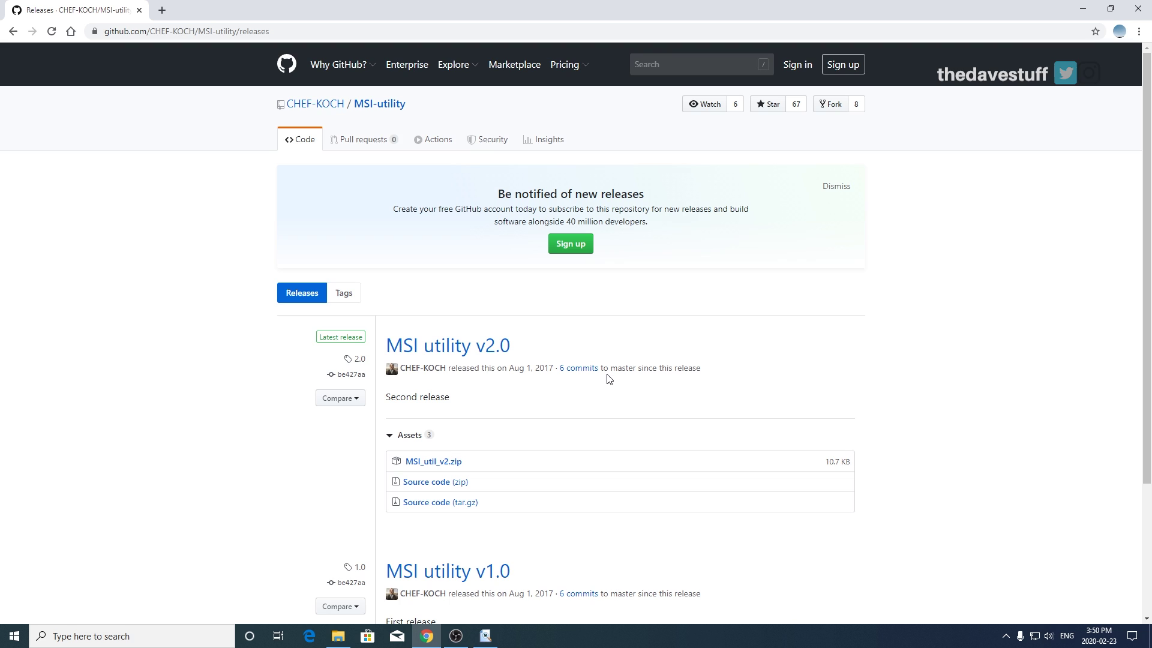
scroll(594, 390, "down", 1)
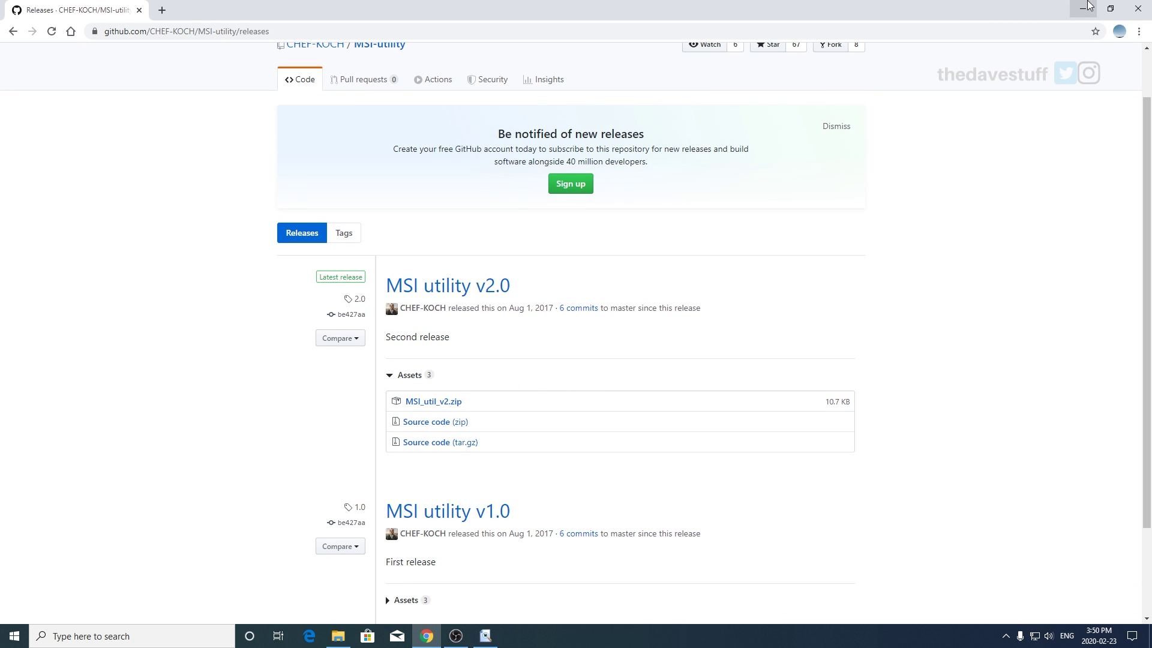
left_click(1131, 6)
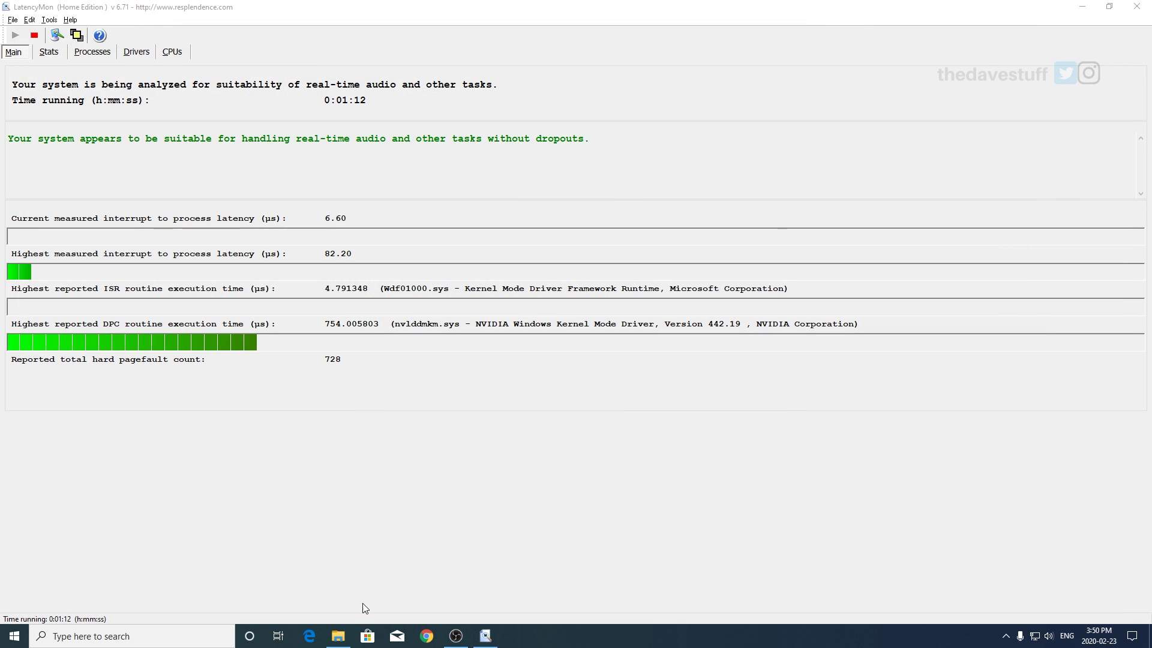
Step: Open D:\Utilities\MSI_util_v2 in File Explorer and run MSI_util_v2.exe as administrator
mouse_move(342, 637)
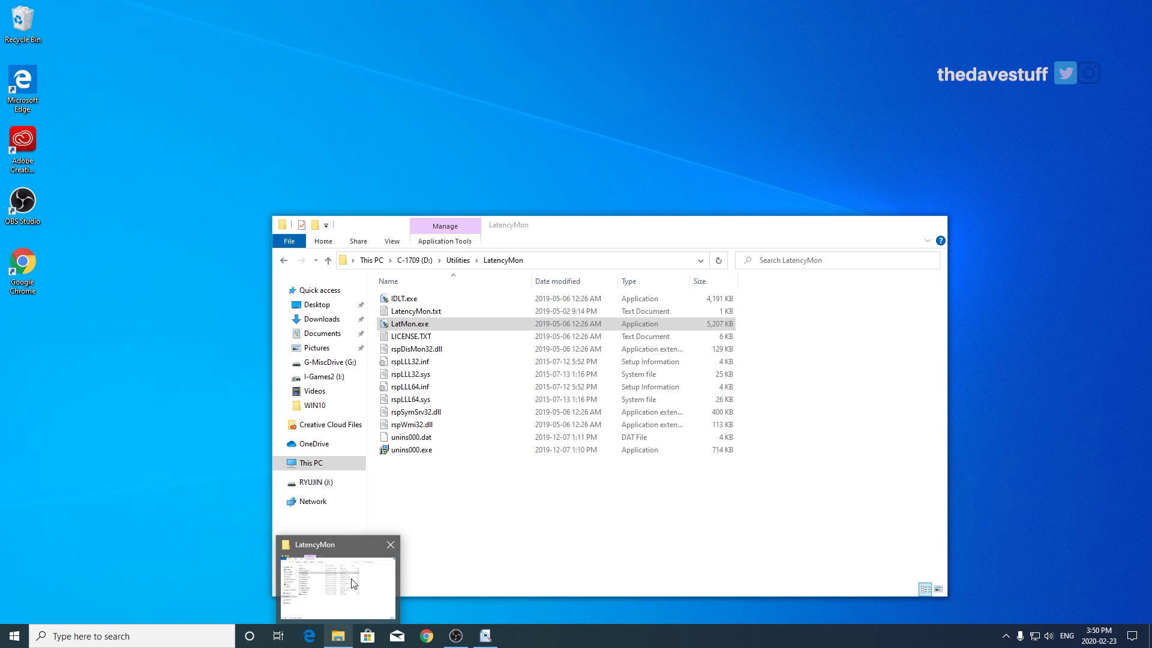
left_click(354, 583)
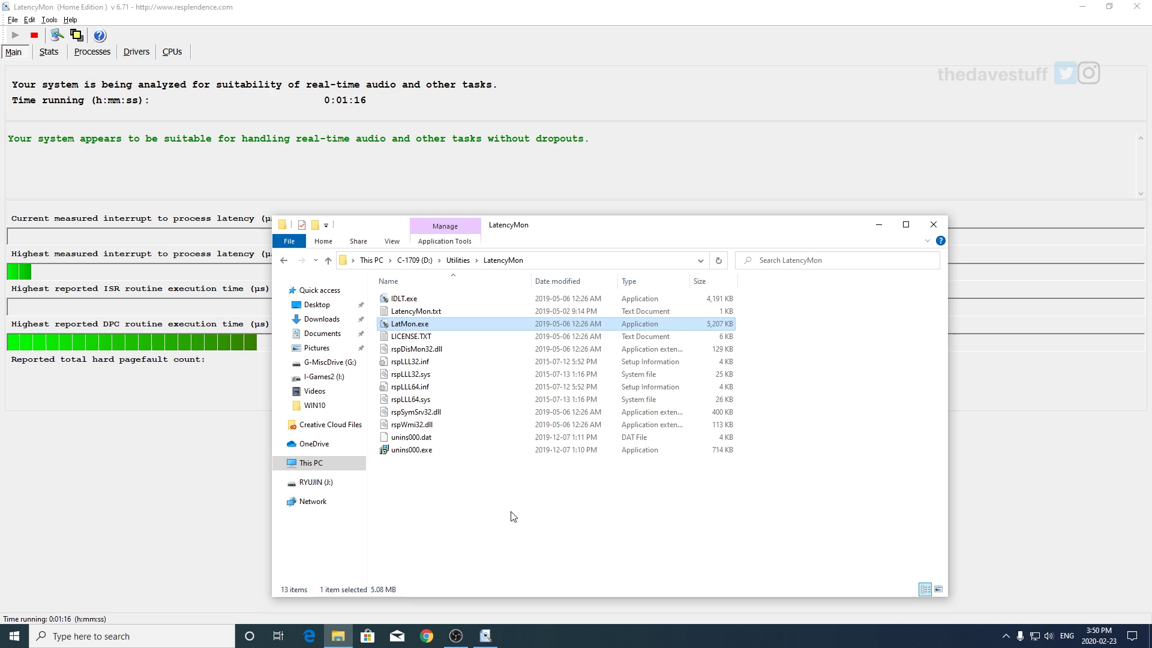
key("BackSpace")
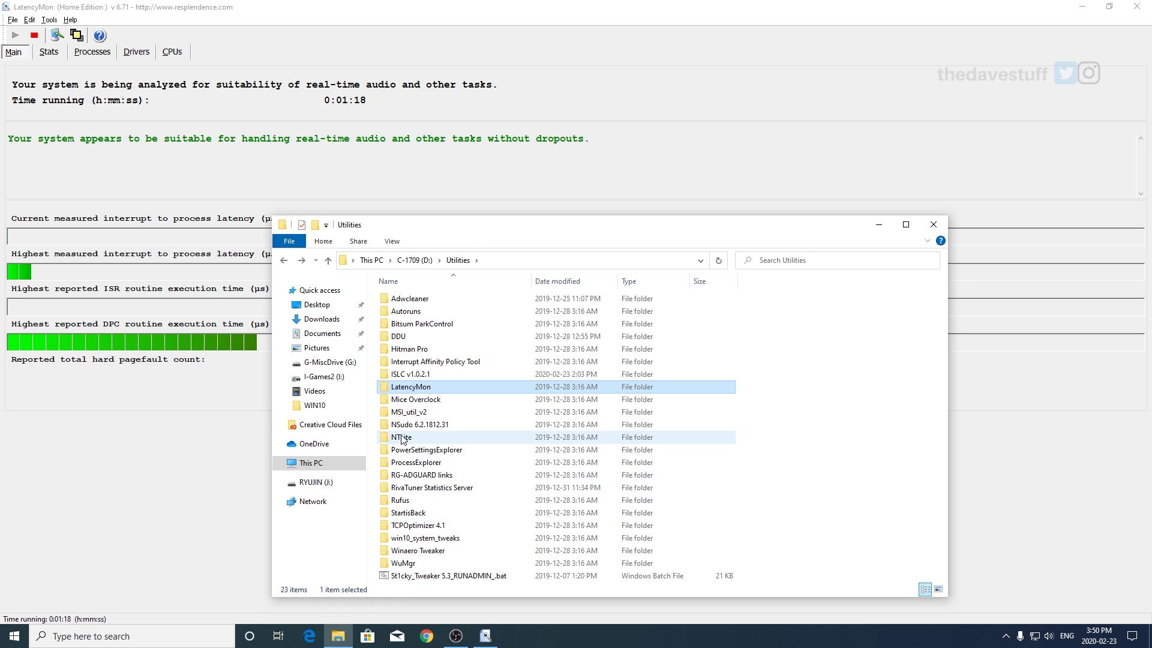
left_click(406, 414)
double_click(407, 413)
left_click(397, 300)
right_click(389, 300)
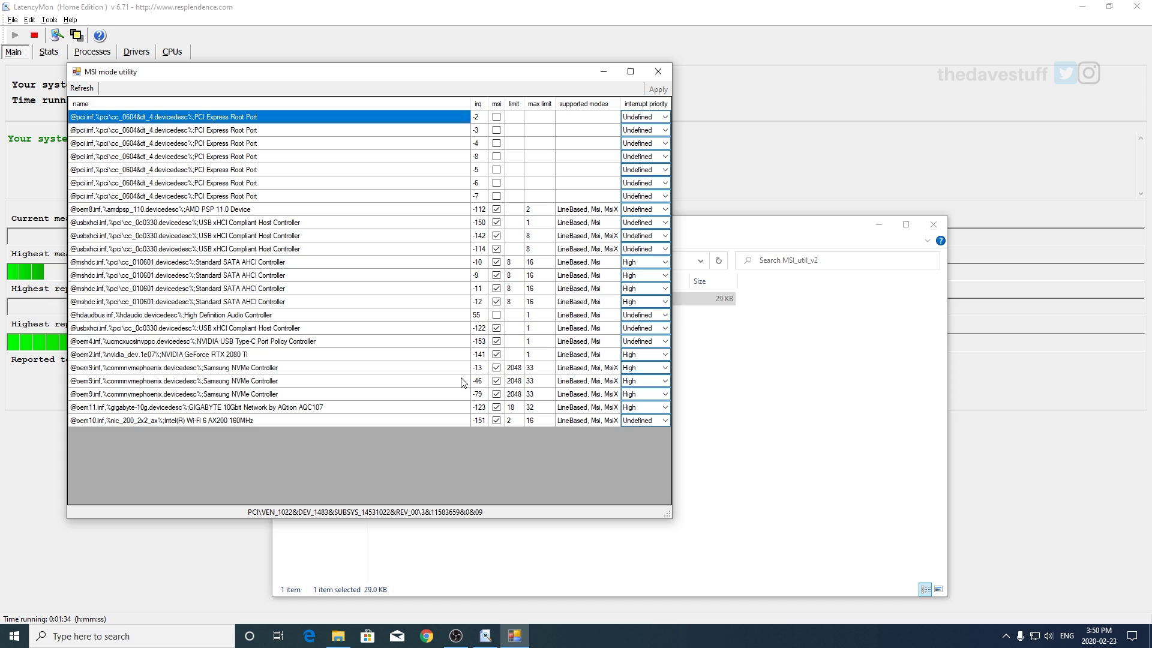
Step: Tick msi for the NVIDIA GeForce RTX 2080 Ti with High interrupt priority, then close the utility
left_click(258, 356)
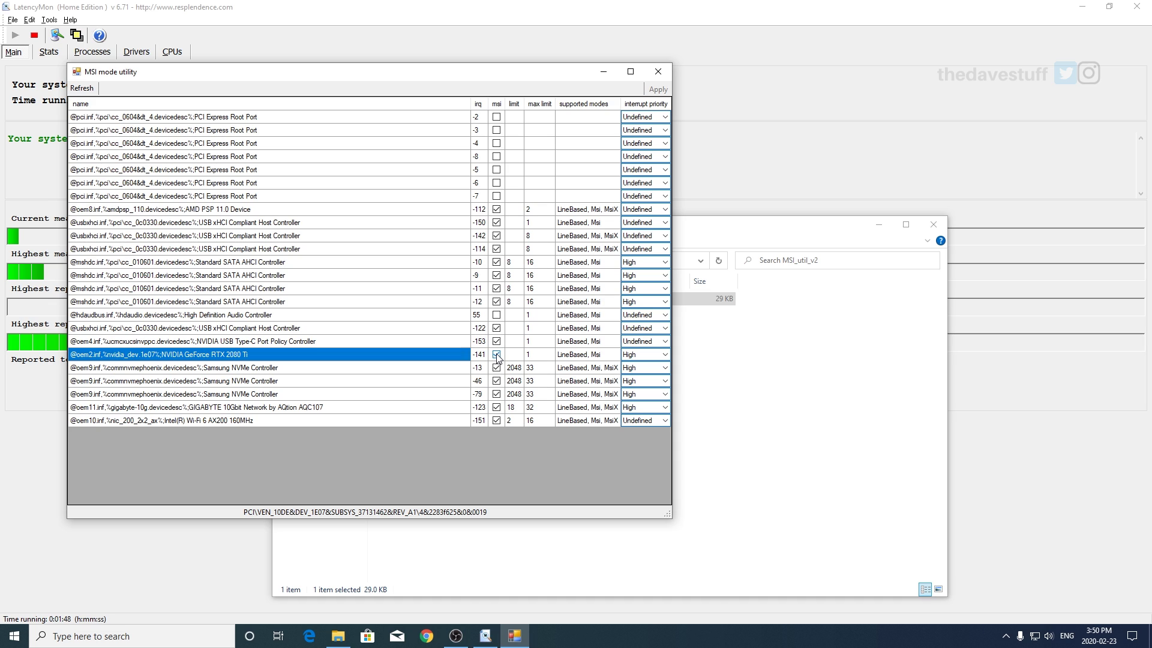
left_click(635, 353)
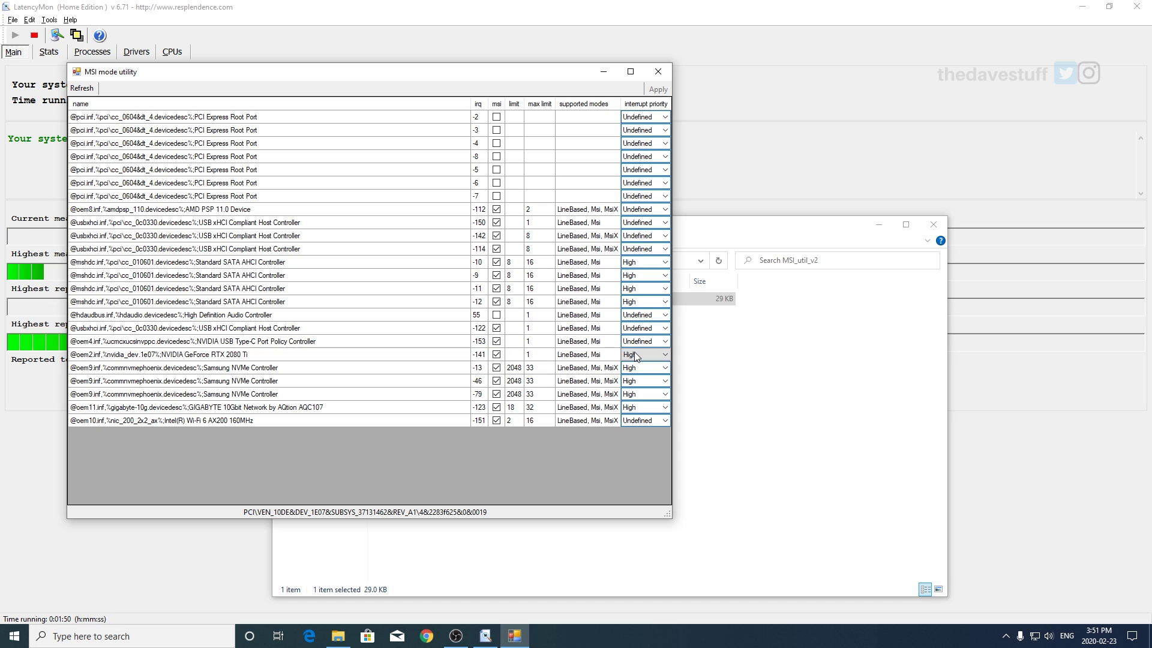
left_click(634, 354)
left_click(596, 356)
left_click(648, 358)
left_click(653, 76)
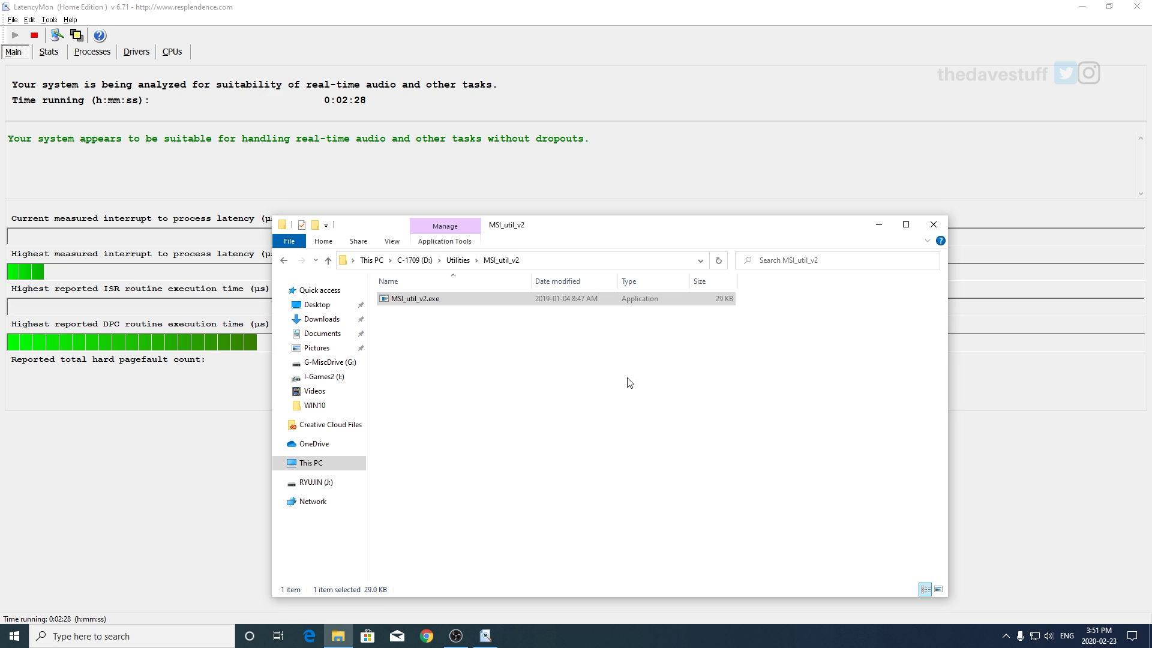
Step: Open the Interrupt Affinity Policy Tool folder and copy its name from the address bar
key("alt+Left")
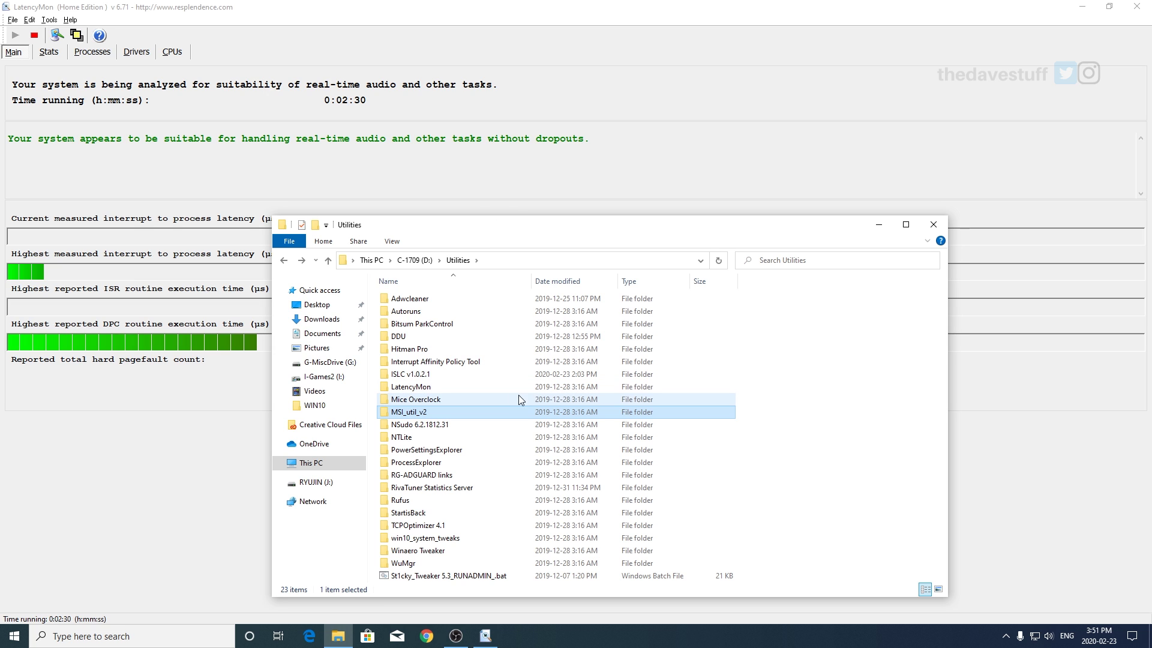
double_click(438, 363)
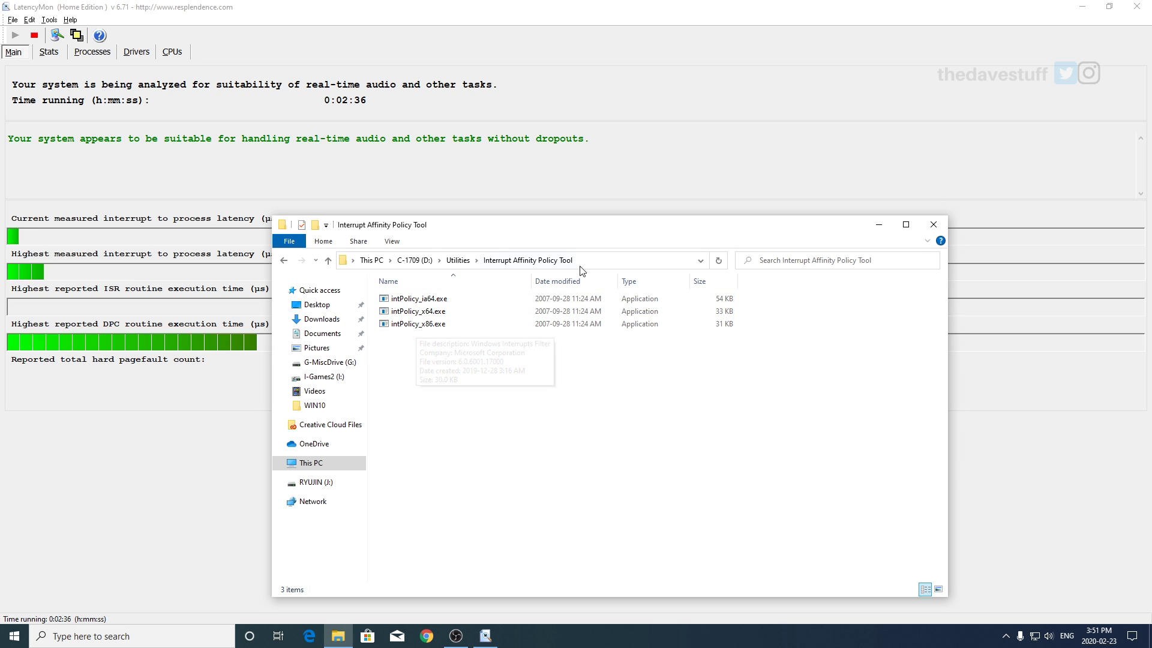
left_click(522, 260)
left_click_drag(522, 265, 388, 265)
key("ctrl+c")
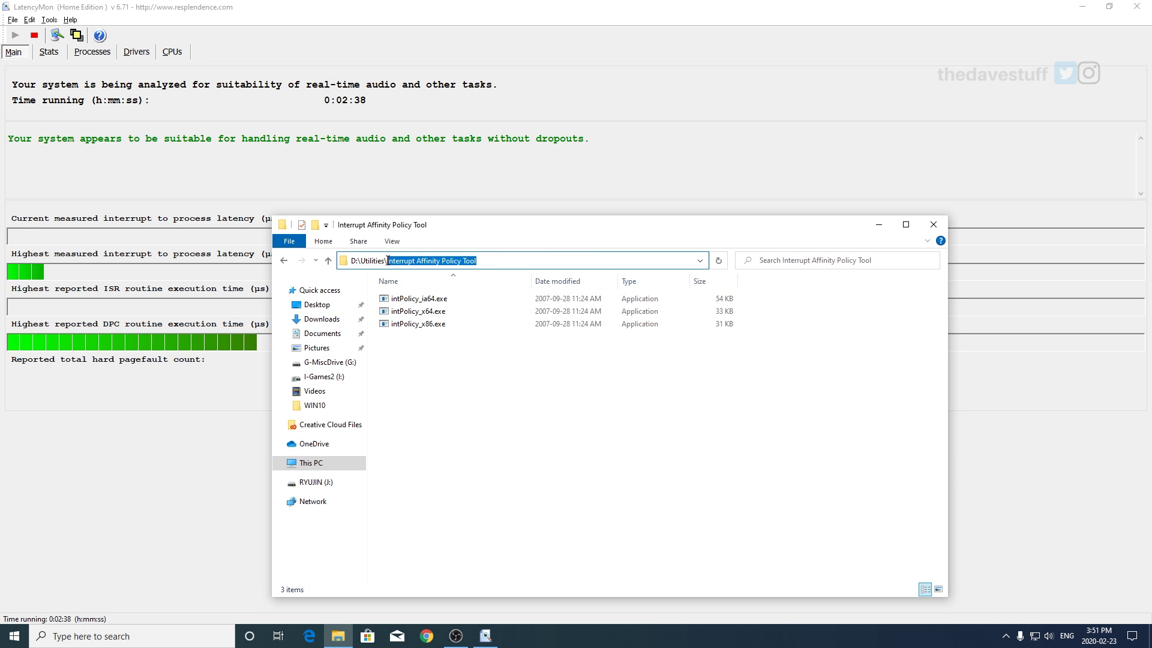
left_click(427, 636)
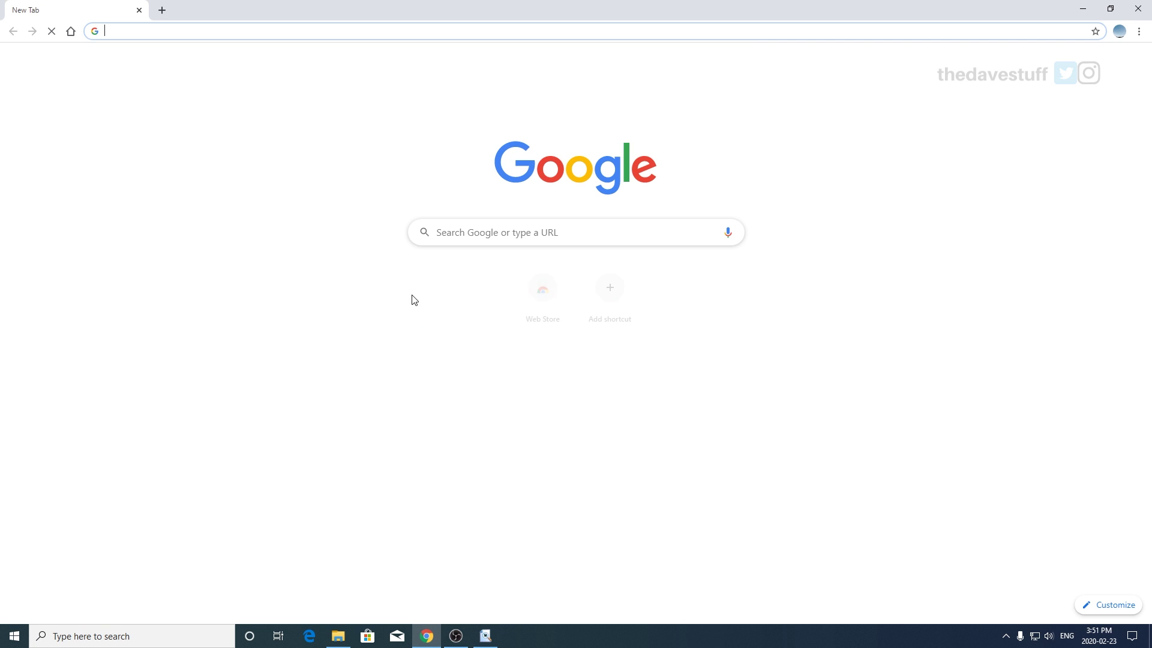
Step: Google 'Interrupt Affinity Policy Tool' using the copied folder name
left_click(471, 234)
key("ctrl+v")
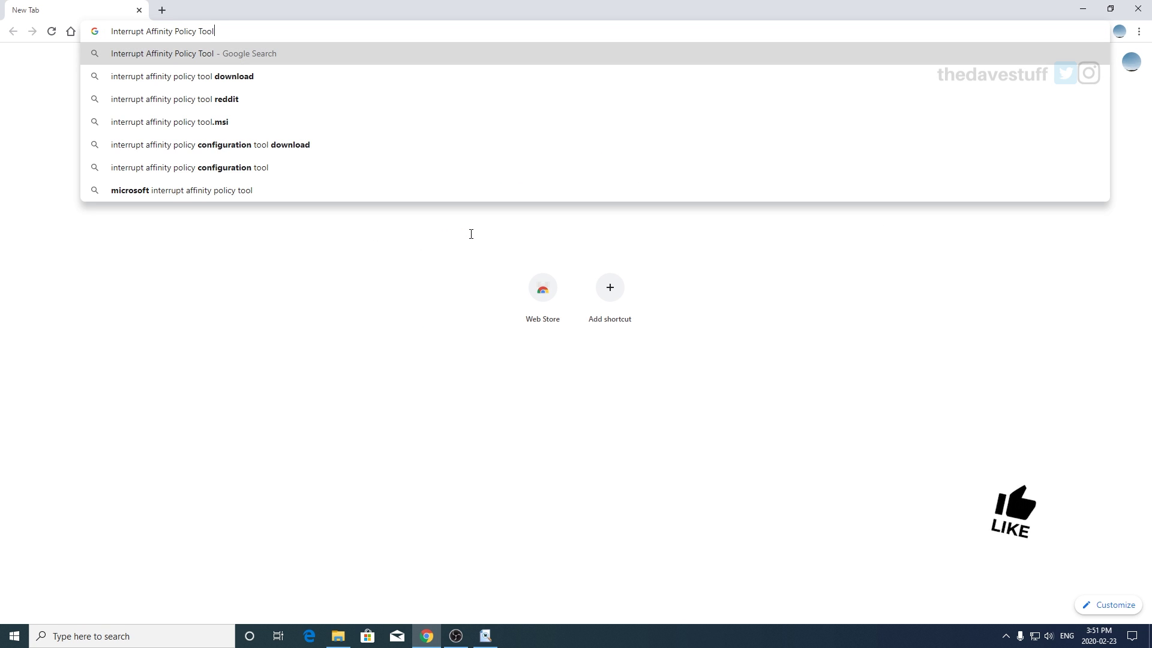
key("Return")
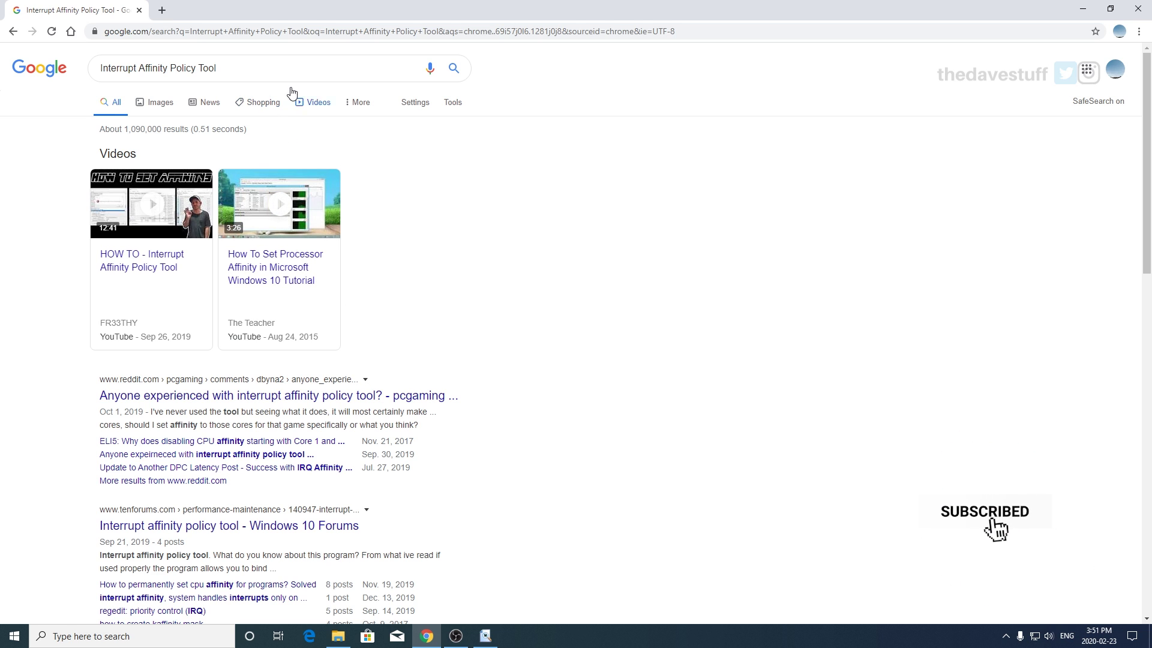
left_click(253, 69)
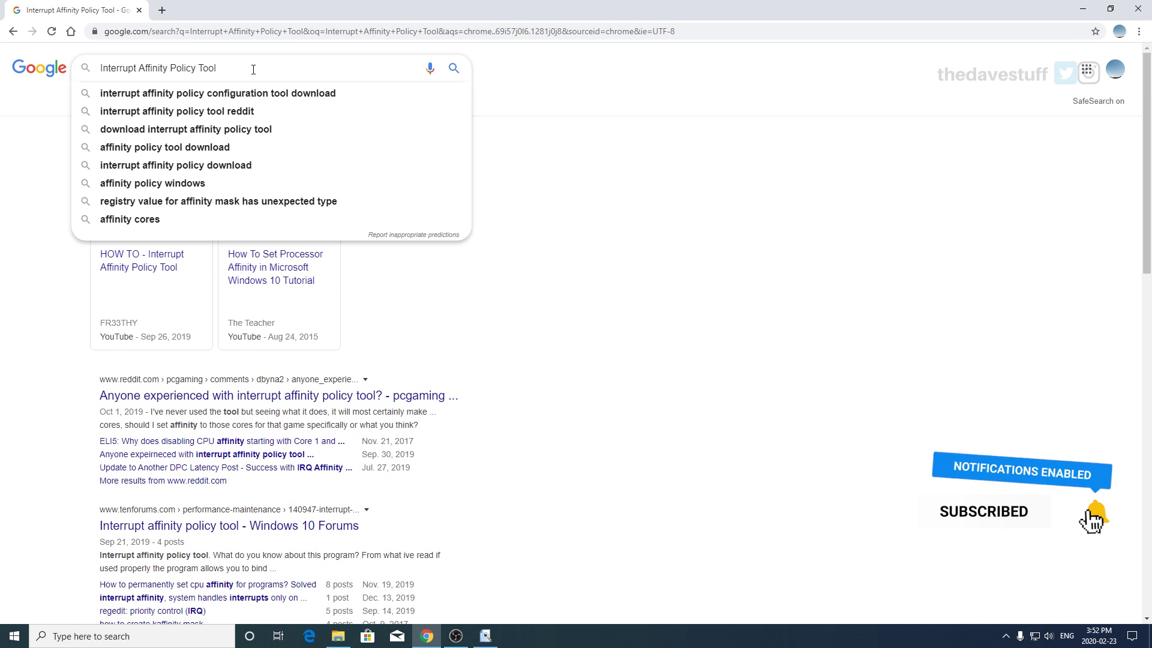
key("Down")
key("Return")
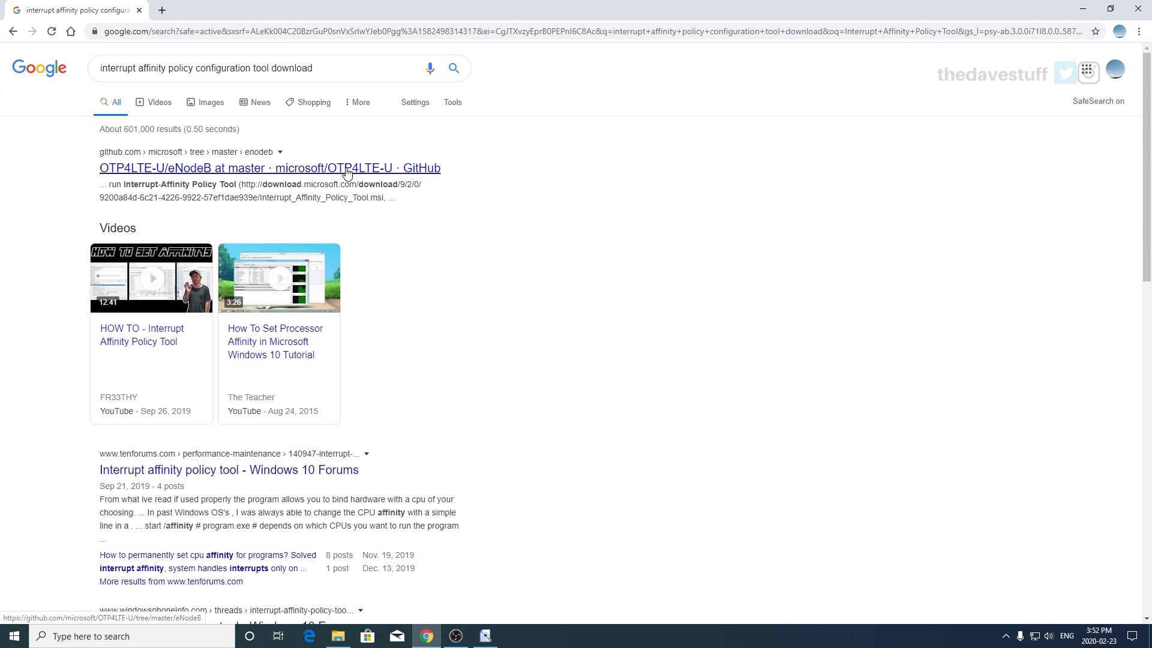
Step: Download Interrupt_Affinity_Policy_Tool.msi from the GitHub README's Microsoft link, then close Chrome
left_click(326, 169)
scroll(210, 219, "down", 8)
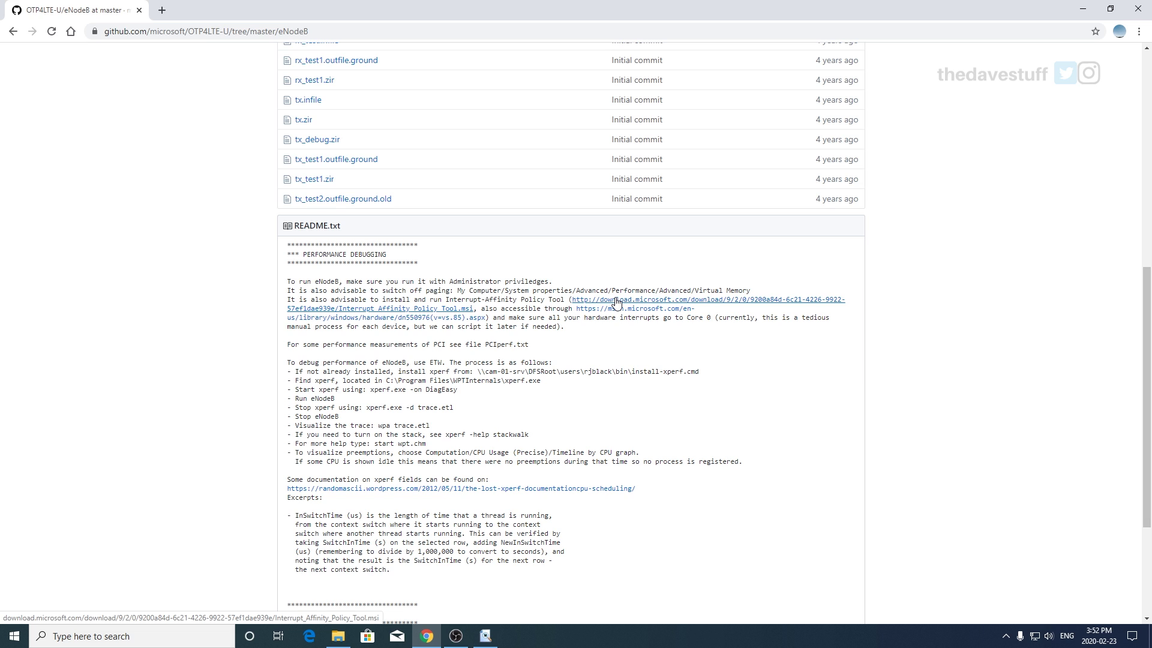
left_click(616, 302)
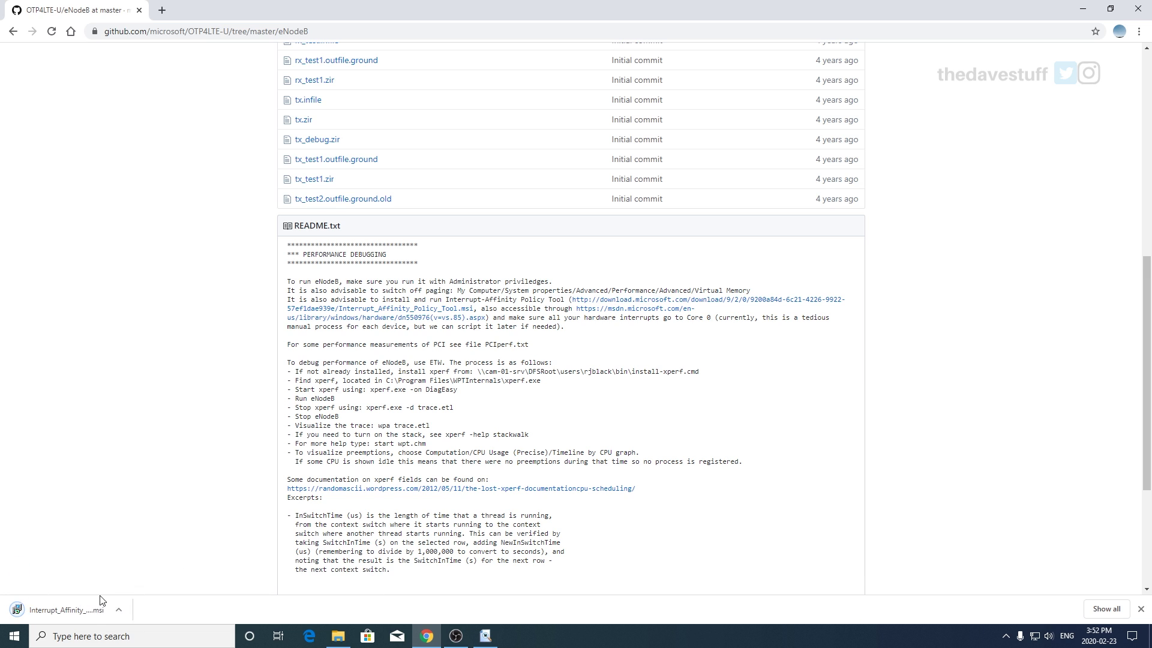
left_click(132, 612)
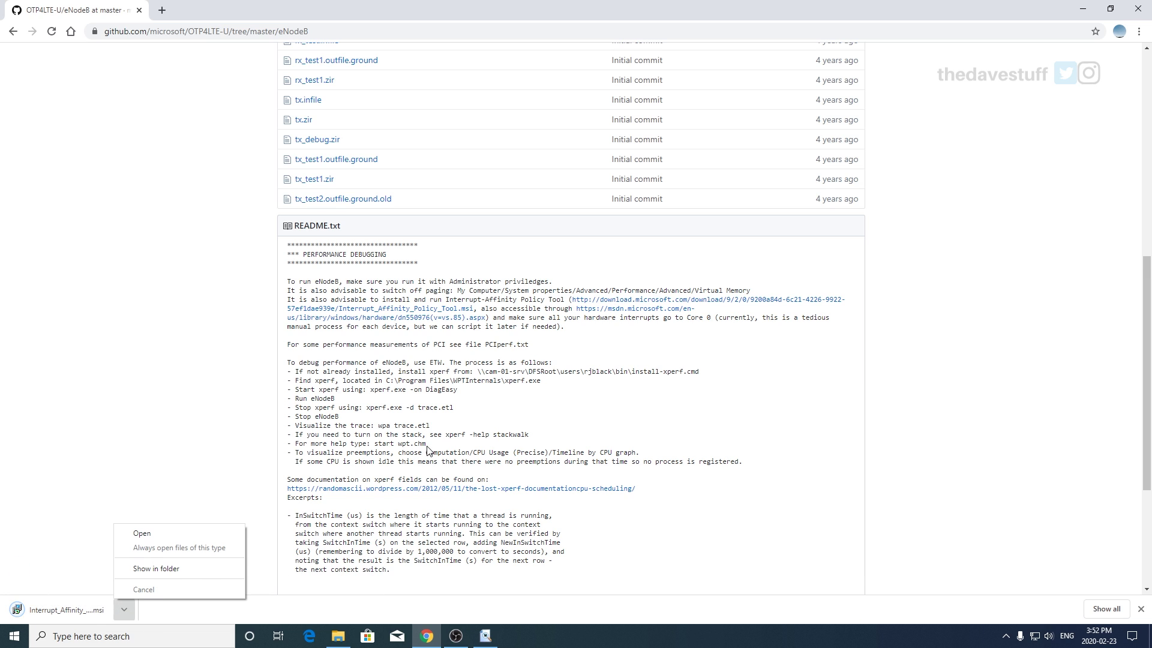
left_click(754, 424)
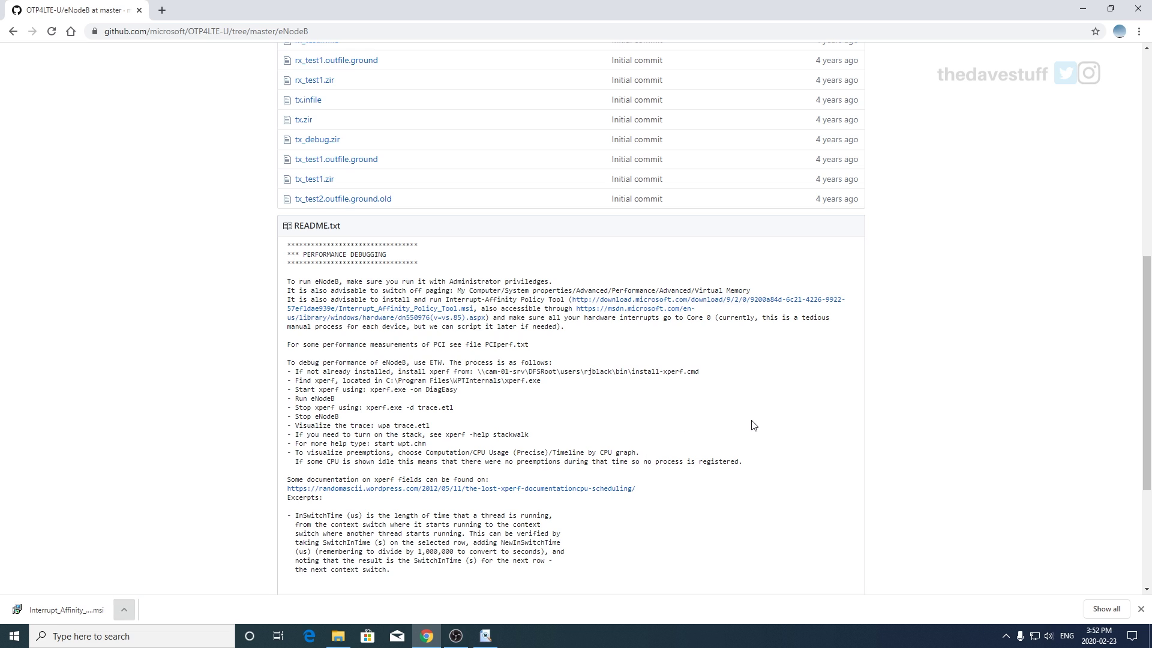
left_click(1143, 7)
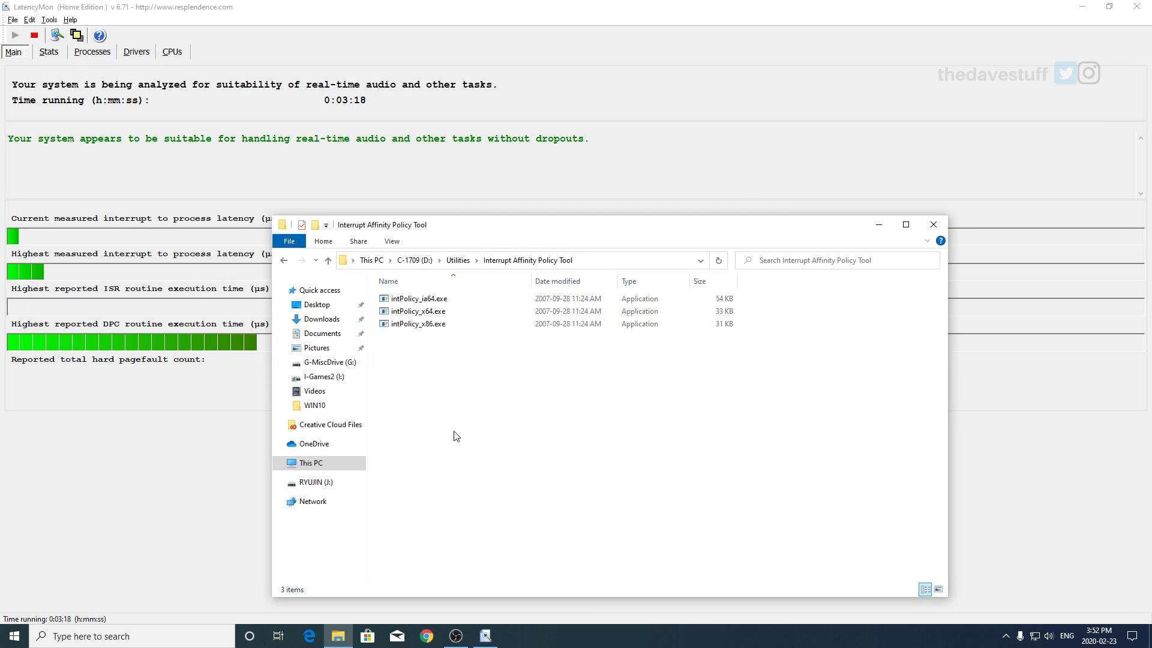
Step: Launch the 64-bit intPolicy_x64.exe, not the x86 or ia64 builds, as administrator
right_click(397, 310)
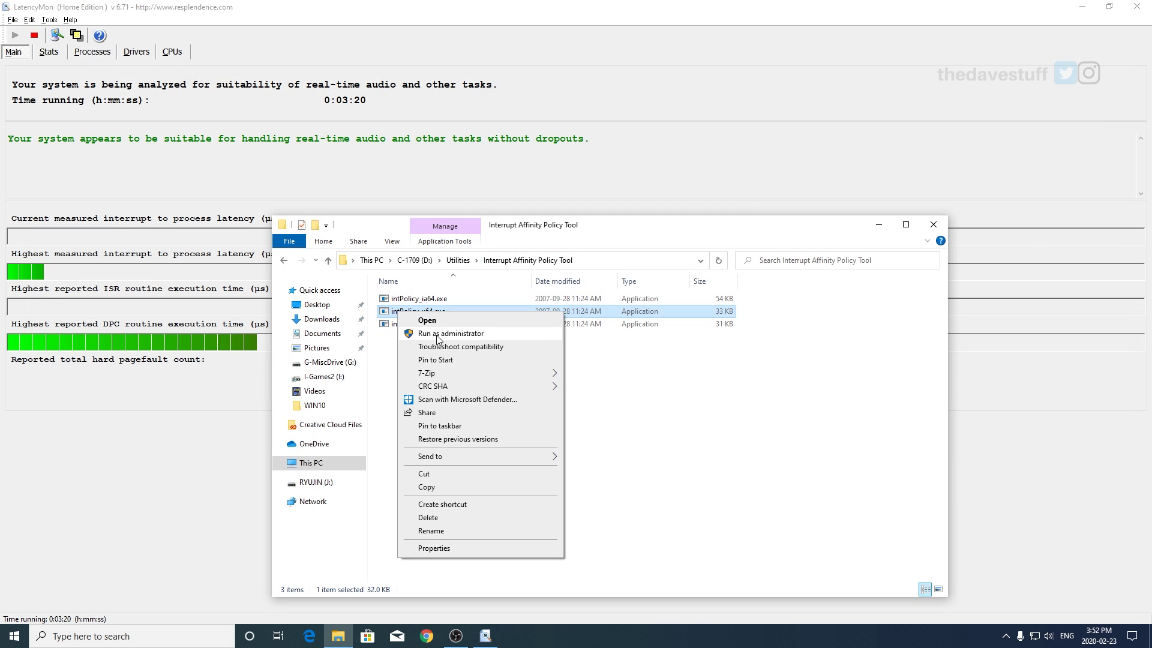
left_click(438, 334)
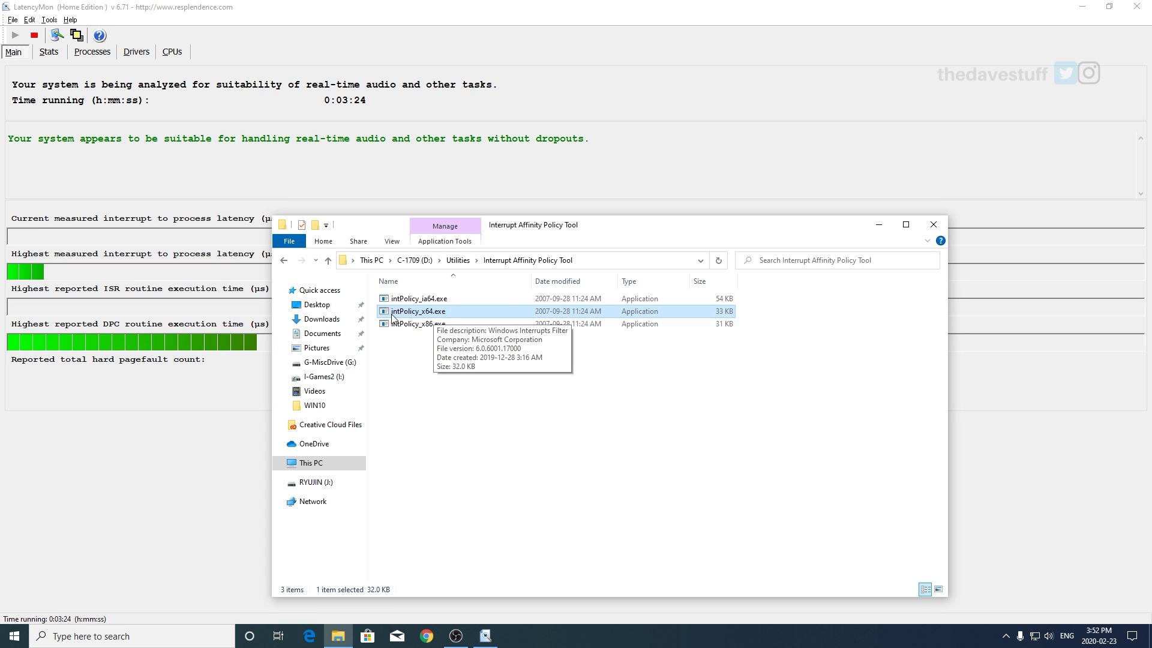
left_click(436, 326)
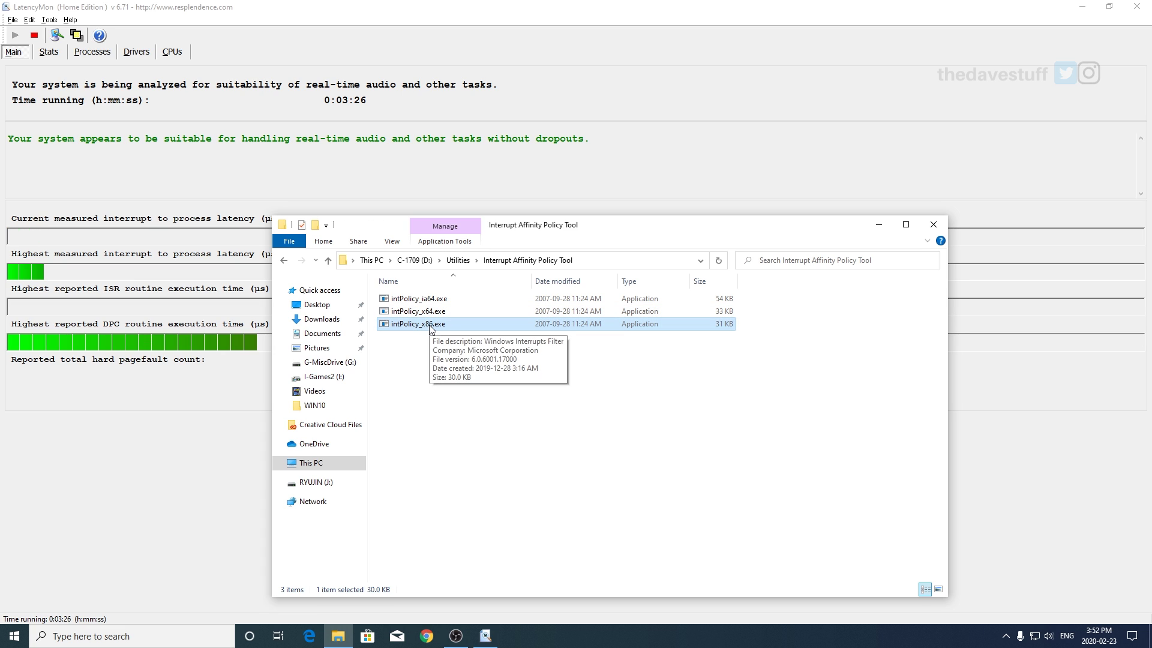
left_click(444, 300)
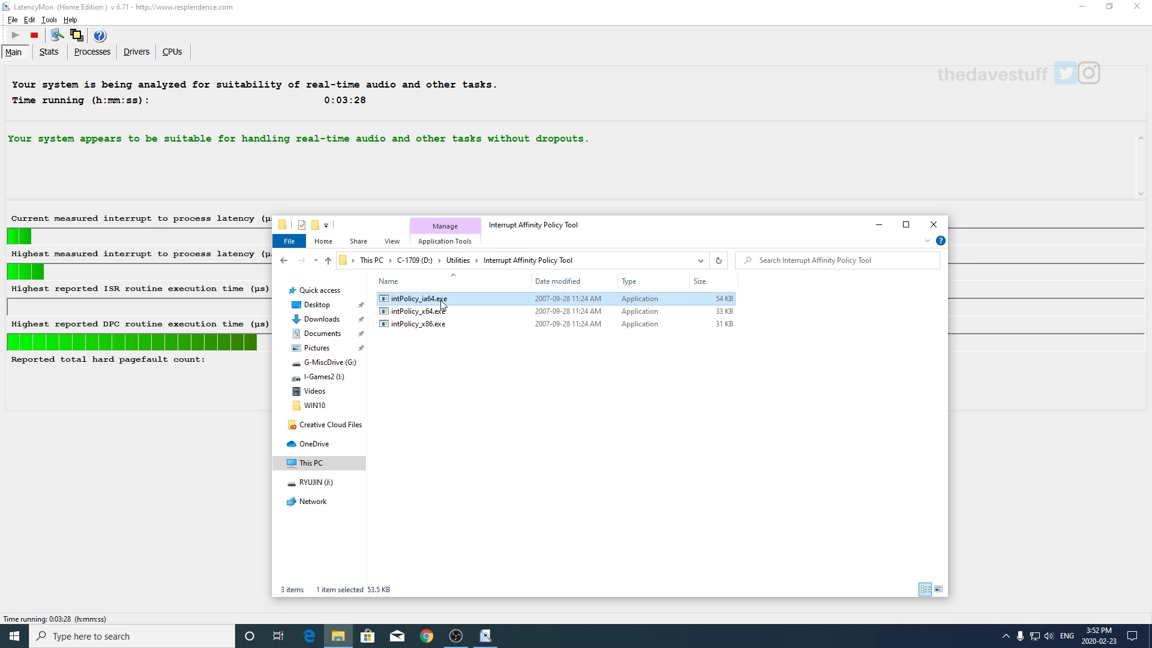
left_click(422, 313)
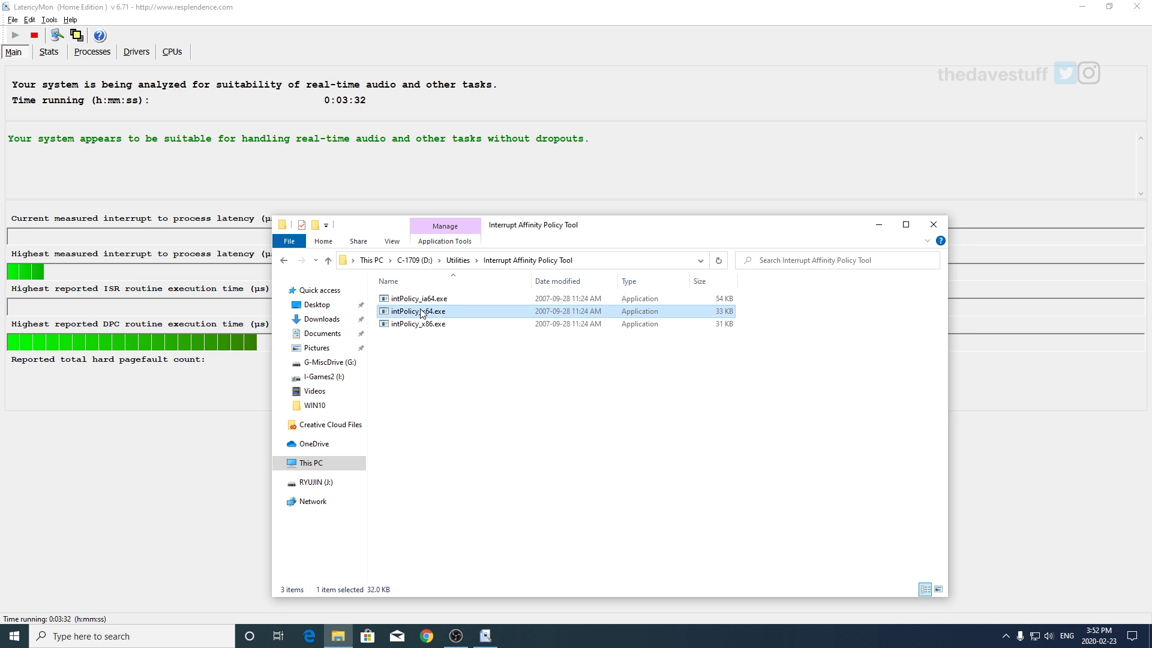
right_click(420, 308)
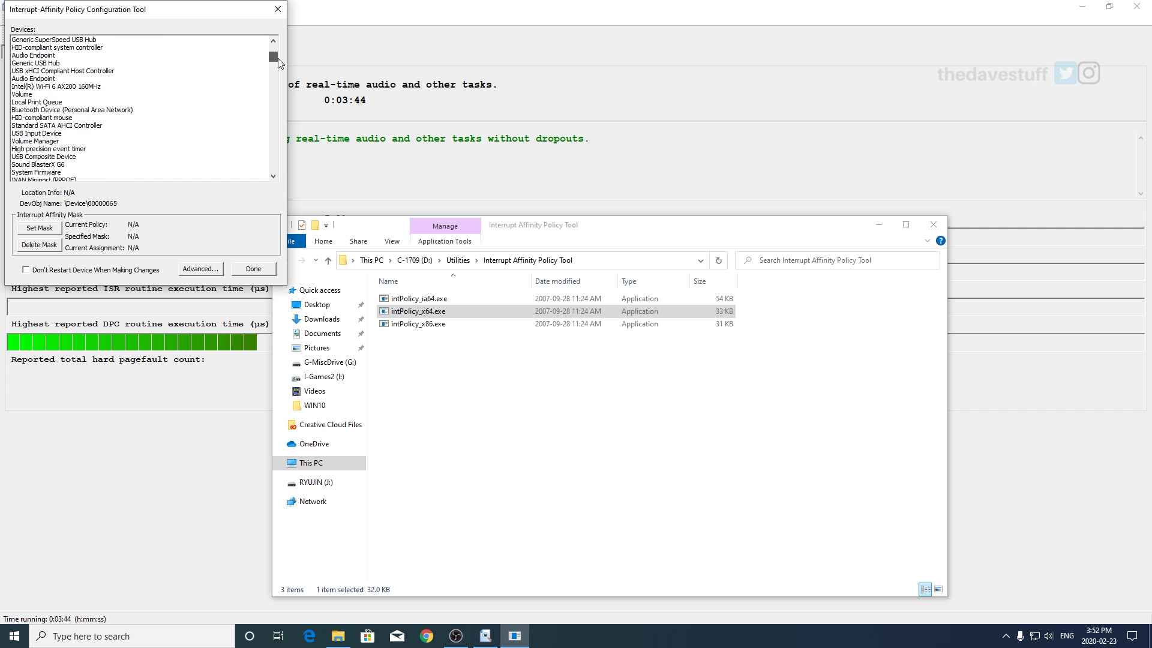
Step: Select the NVIDIA GeForce RTX 2080 Ti in the Devices list, dismiss the mask error, and choose Set Mask
left_click_drag(274, 51, 273, 162)
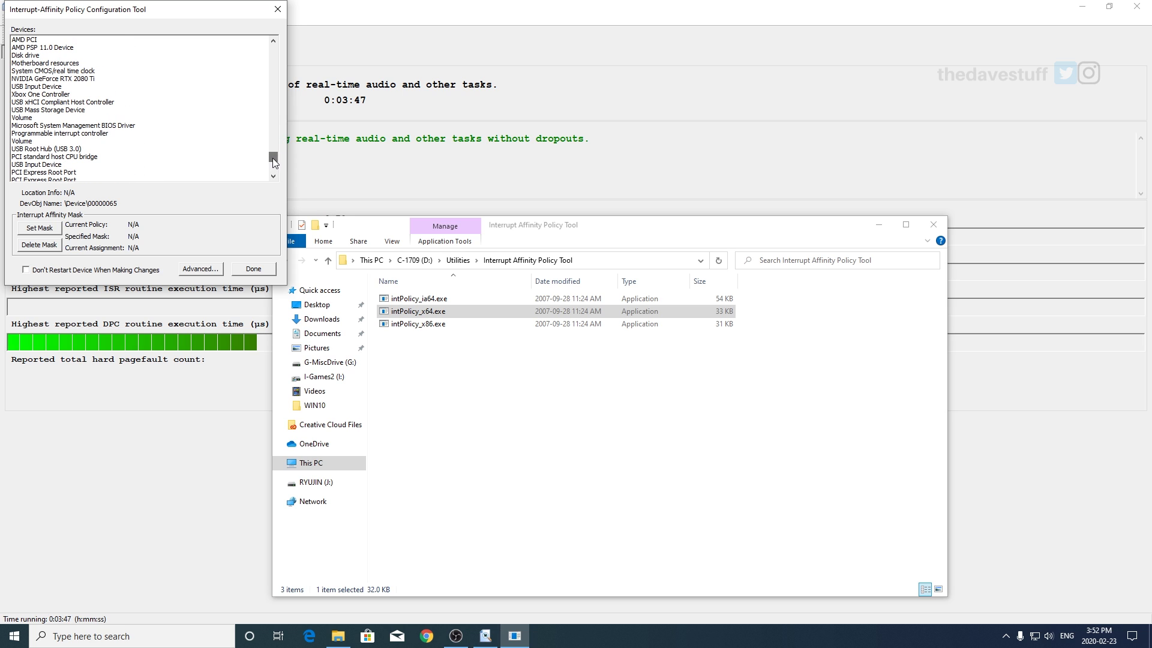
left_click(99, 78)
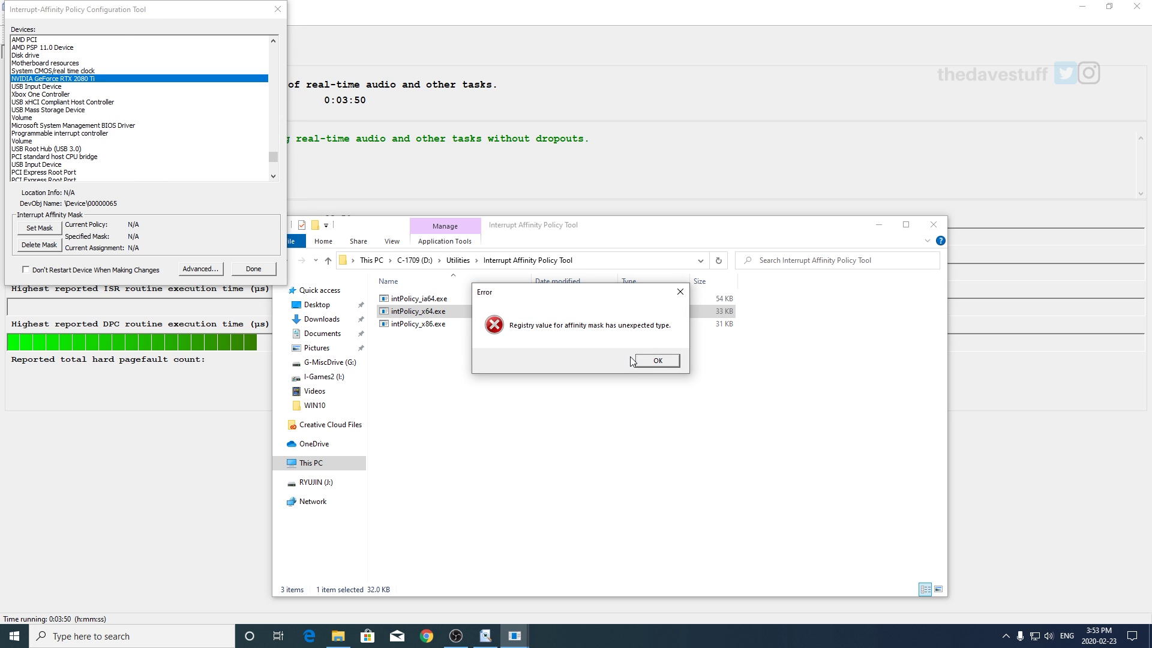
left_click(658, 361)
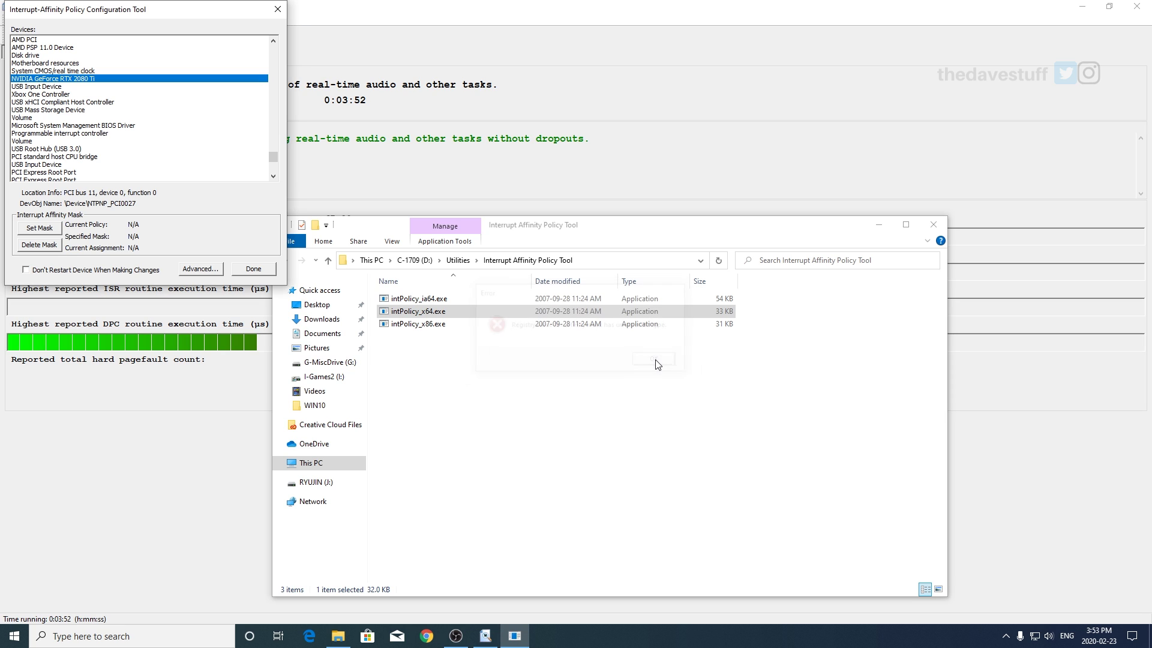
left_click(40, 229)
Step: Pin the GPU's interrupts to CPU 3 (mask 0x8), declining the device restart, and return to LatencyMon
left_click(60, 229)
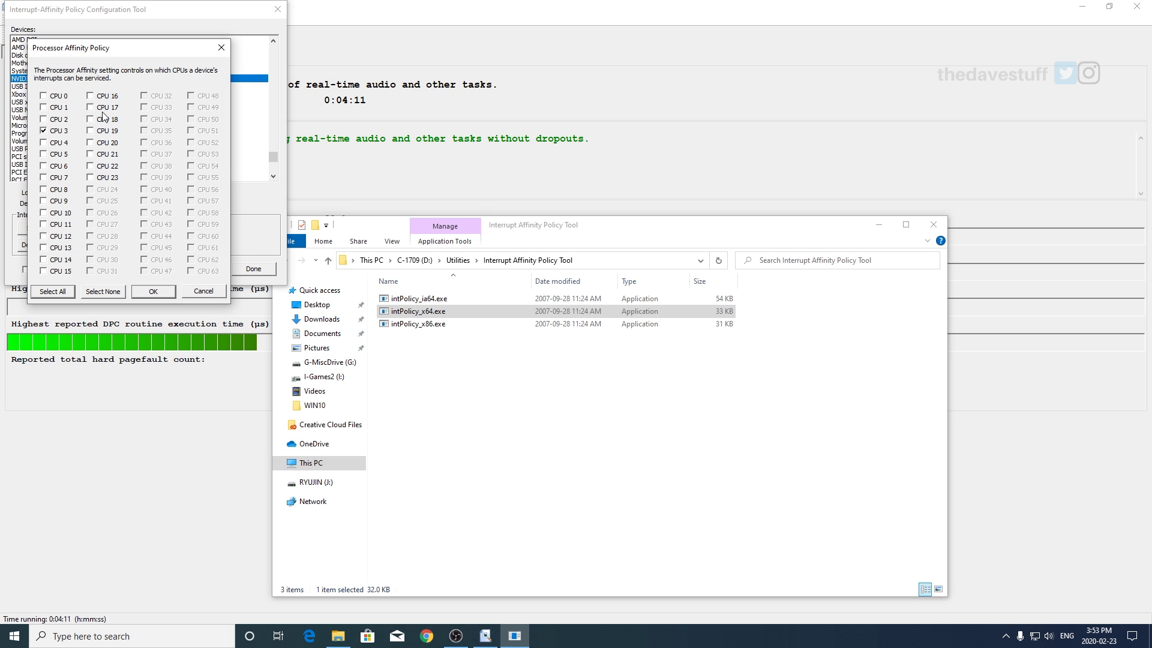
left_click(154, 292)
left_click(654, 362)
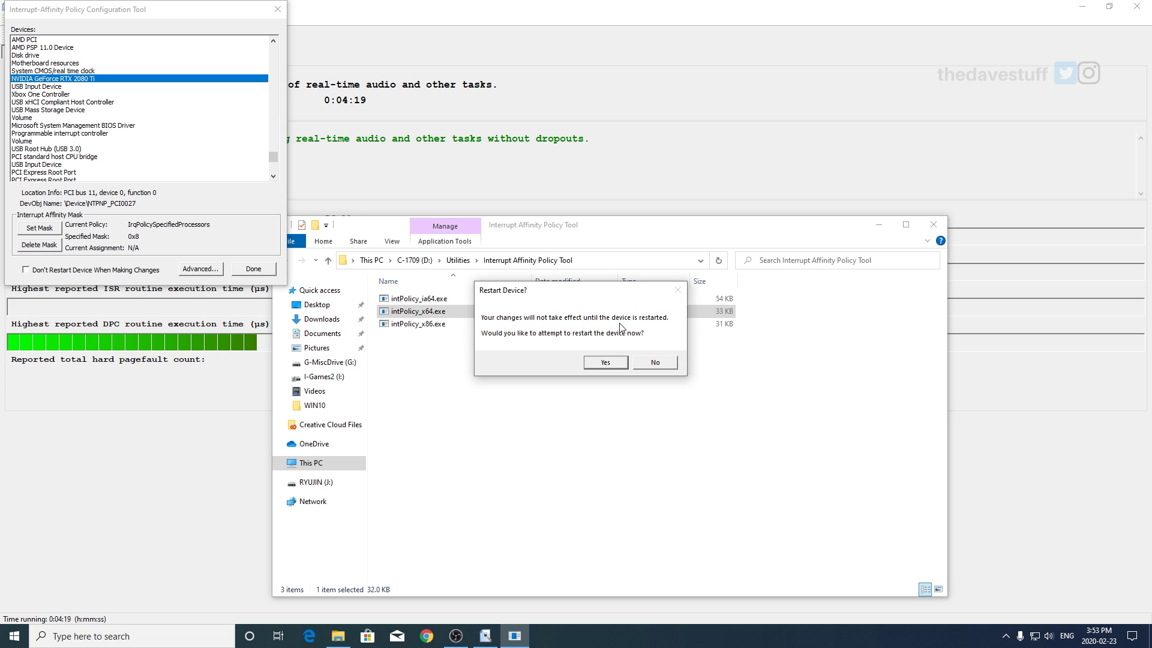
left_click(670, 366)
left_click(658, 361)
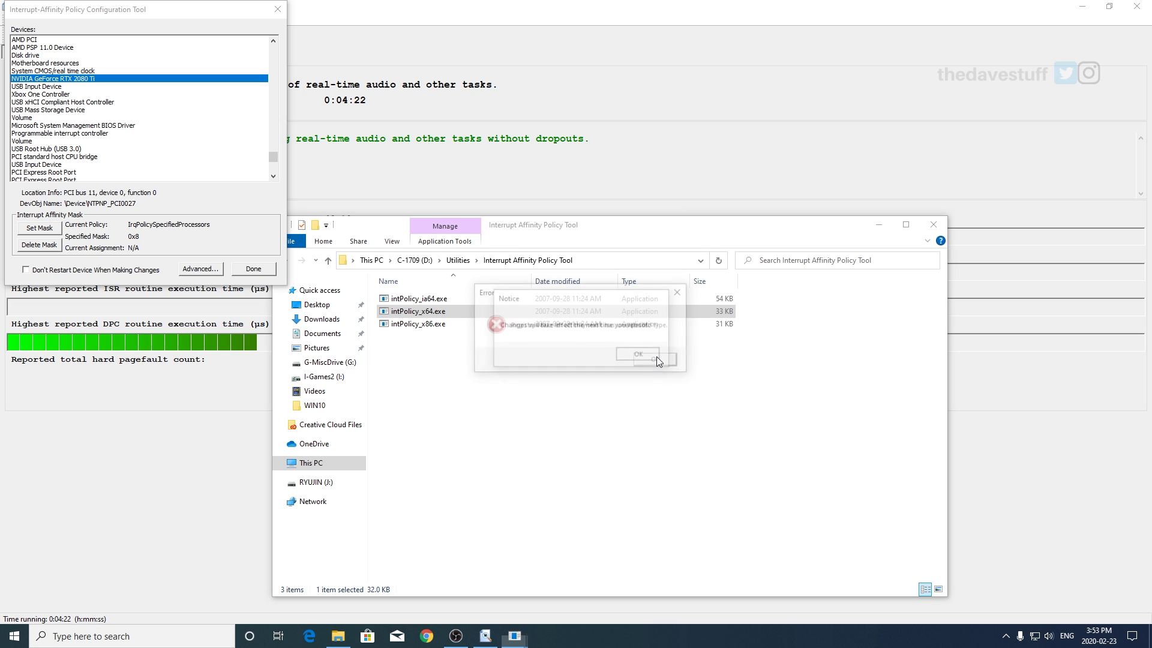
left_click(657, 360)
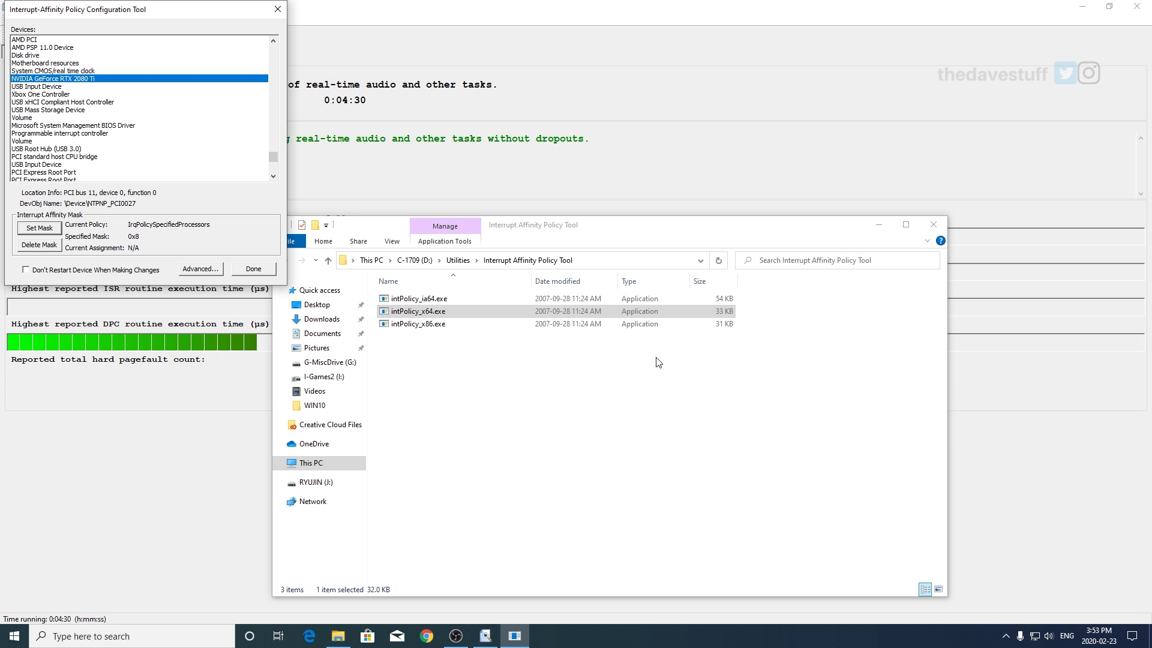
left_click(204, 407)
Step: Open LatencyMon's Stats tab to view the post-change latency report
left_click(50, 52)
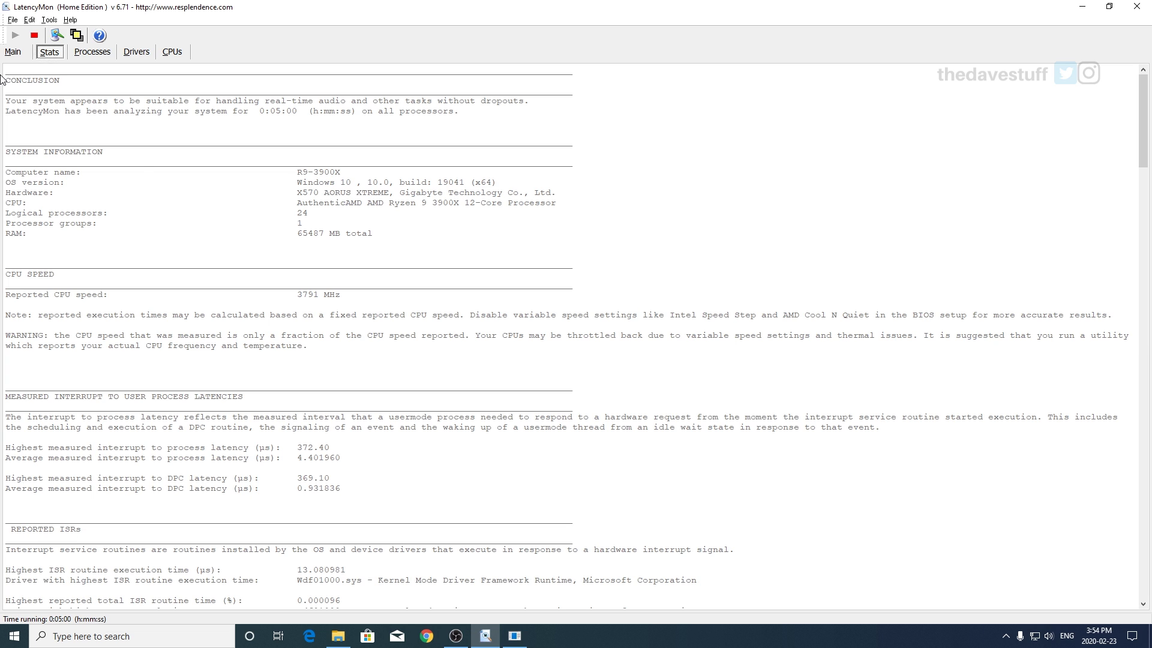
left_click(13, 51)
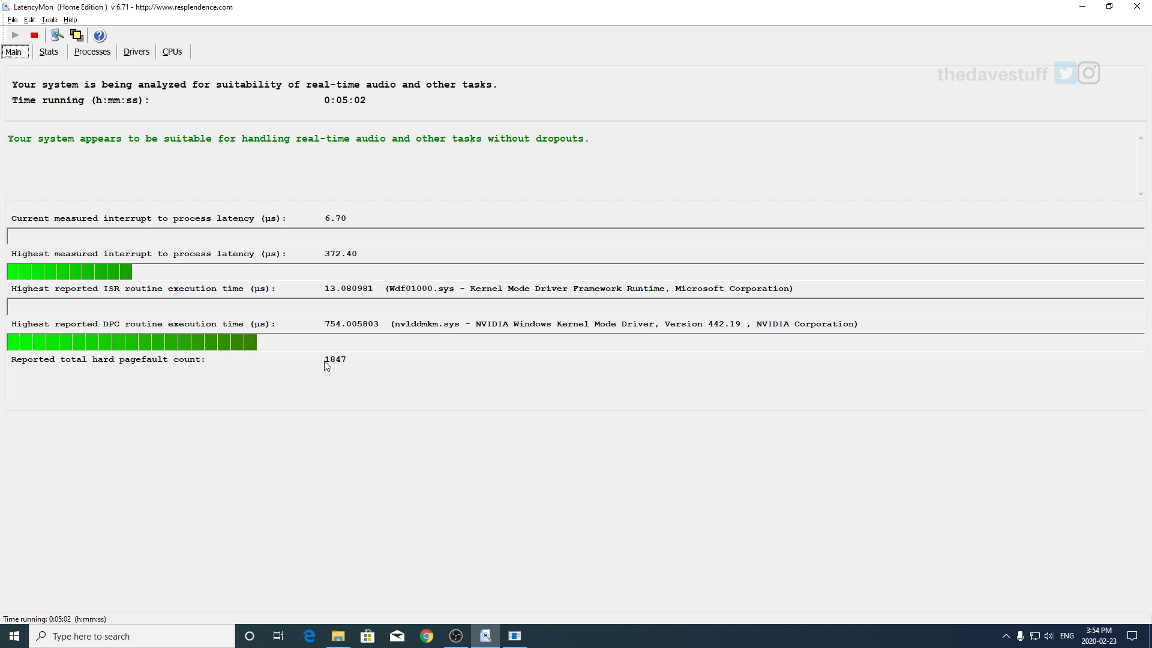
left_click(53, 53)
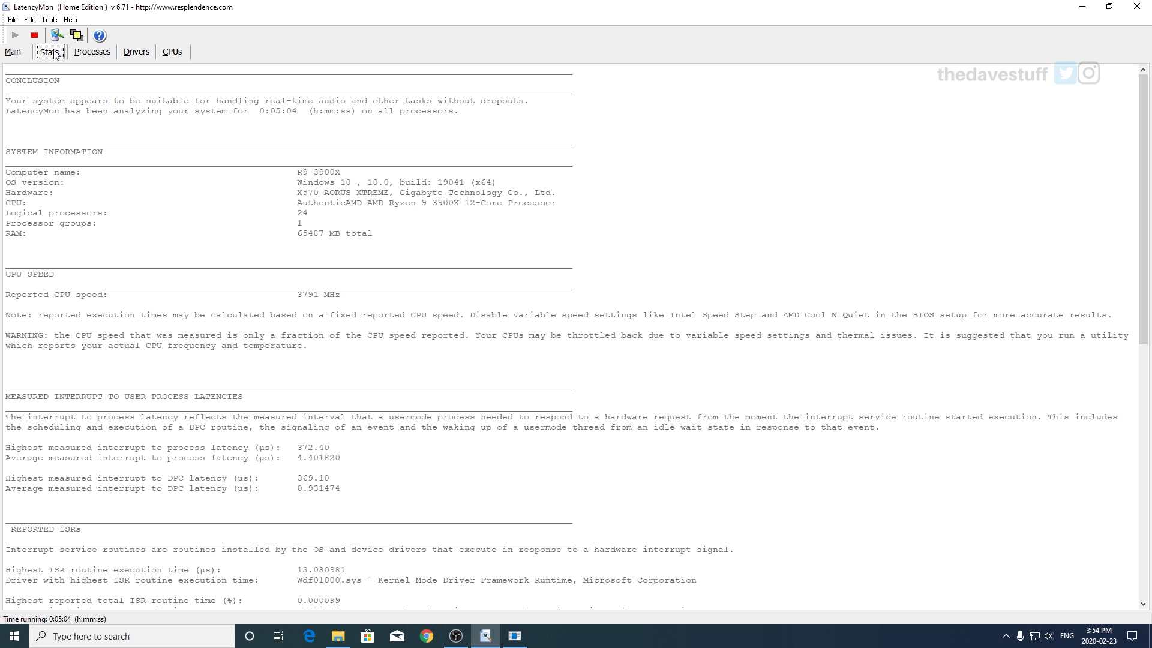